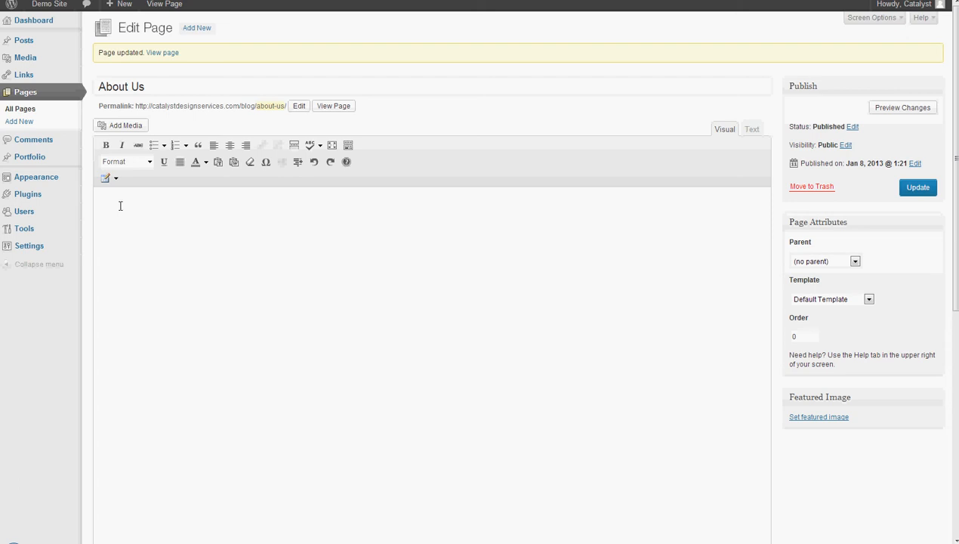
- Start a new table in the empty page body with cell padding 5 and cell spacing 0
click(122, 217)
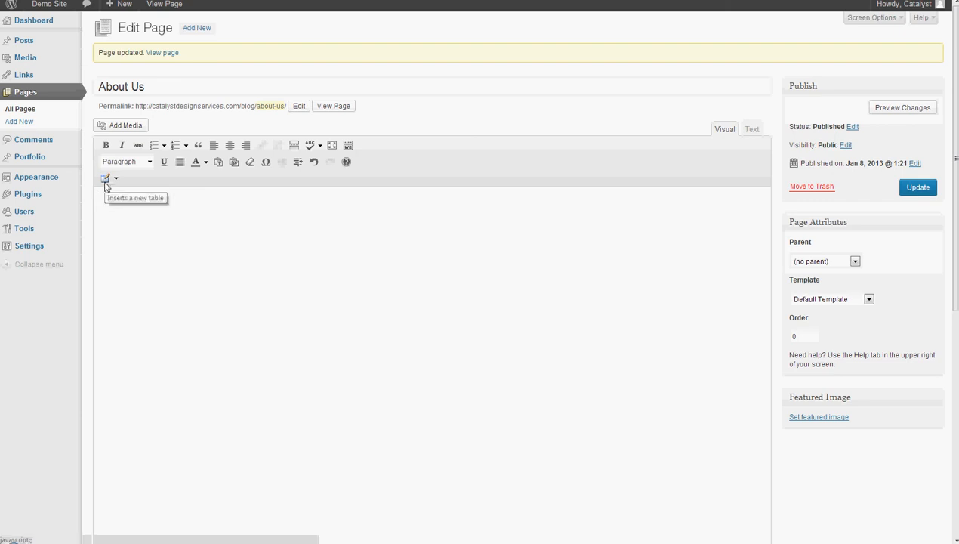
click(116, 179)
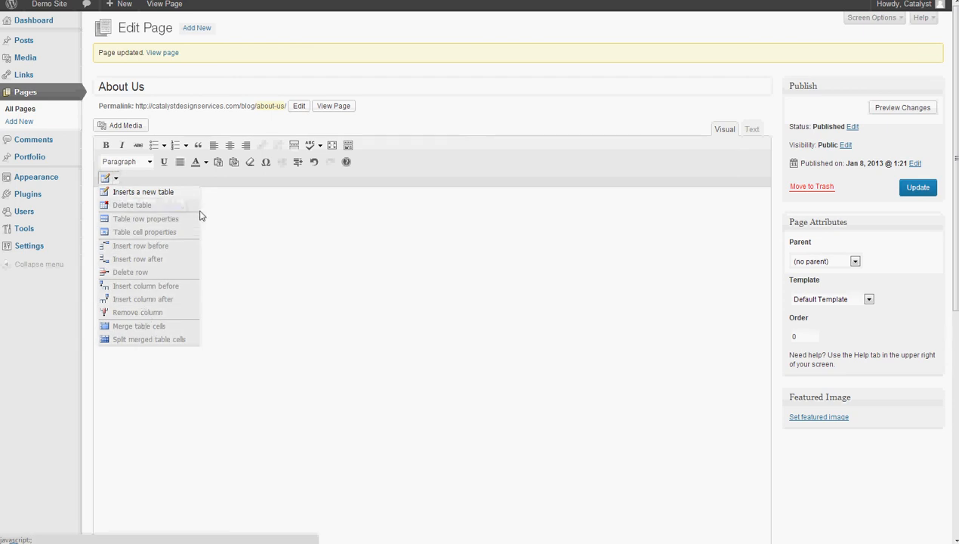
click(105, 189)
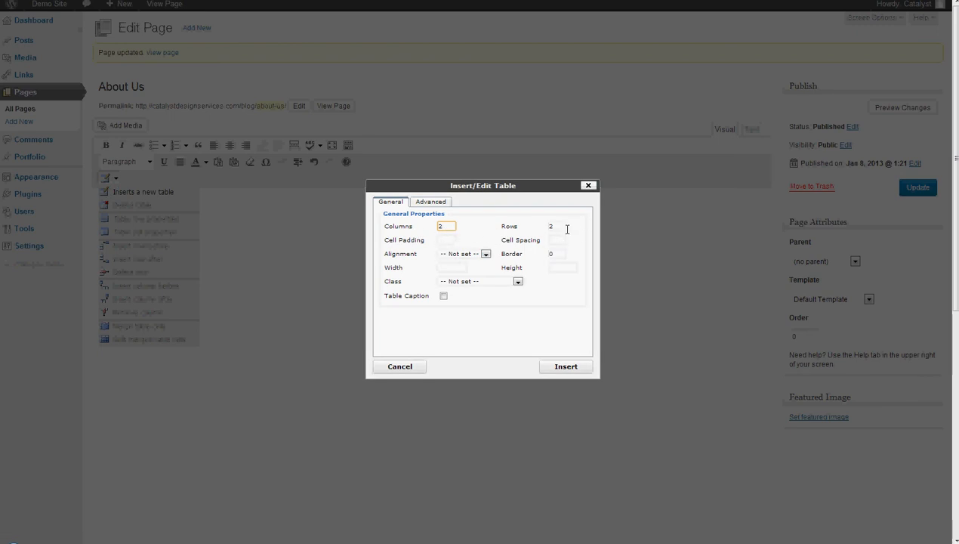
click(447, 240)
text(5)
click(556, 241)
text(0)
- Leave the table's alignment unset, set its width to 100%, and insert the two-column, two-row table
click(465, 255)
click(485, 256)
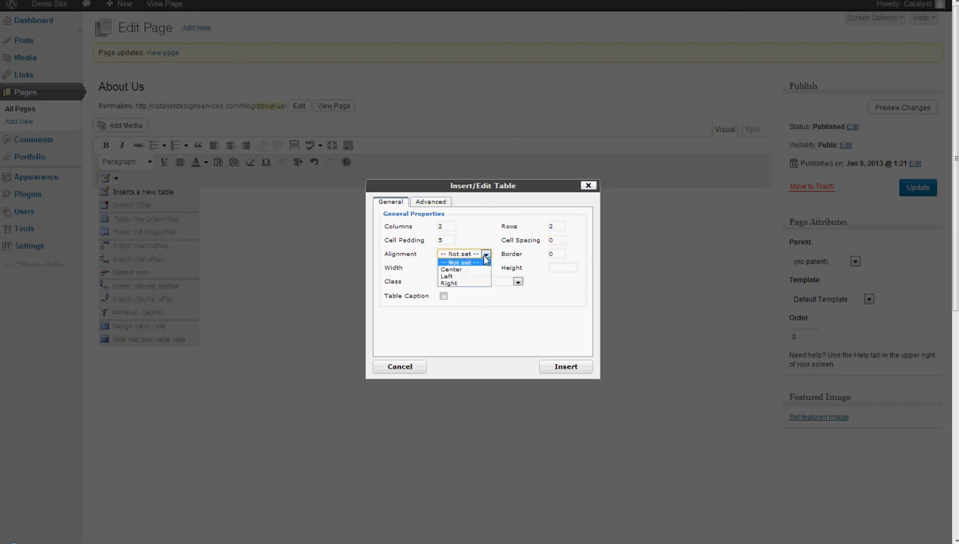
click(555, 257)
click(466, 269)
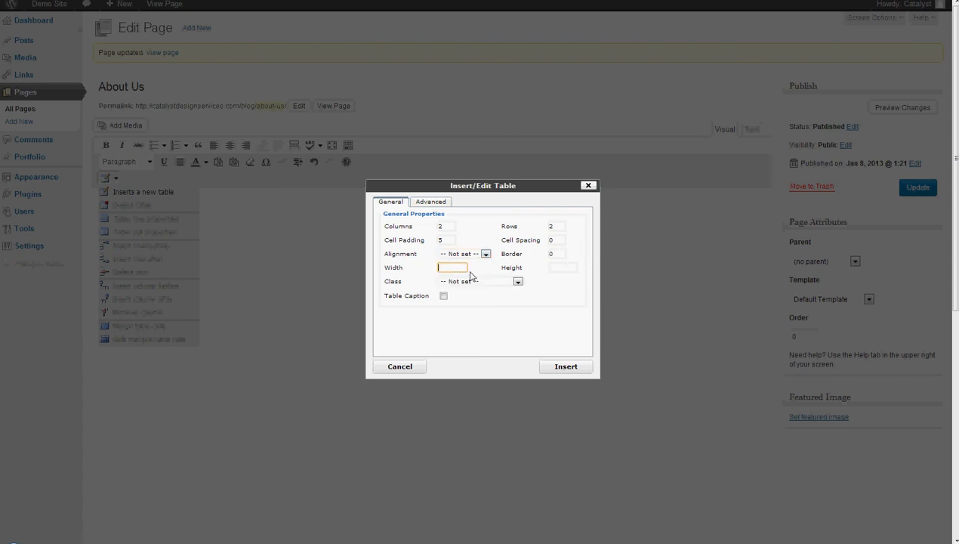
text(100%)
drag(440, 269, 475, 272)
click(583, 367)
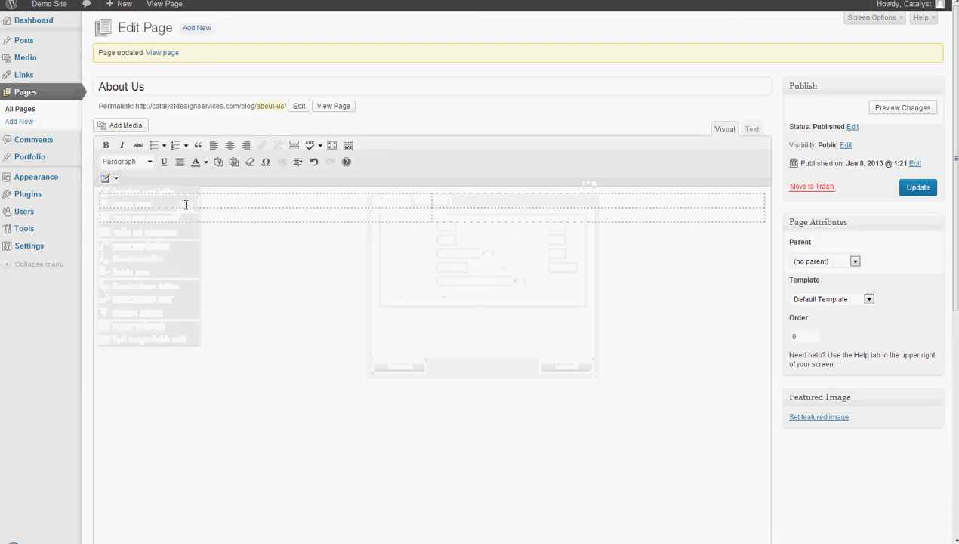
- Set the width of the table's top-left cell to 20% through the table cell properties
click(186, 203)
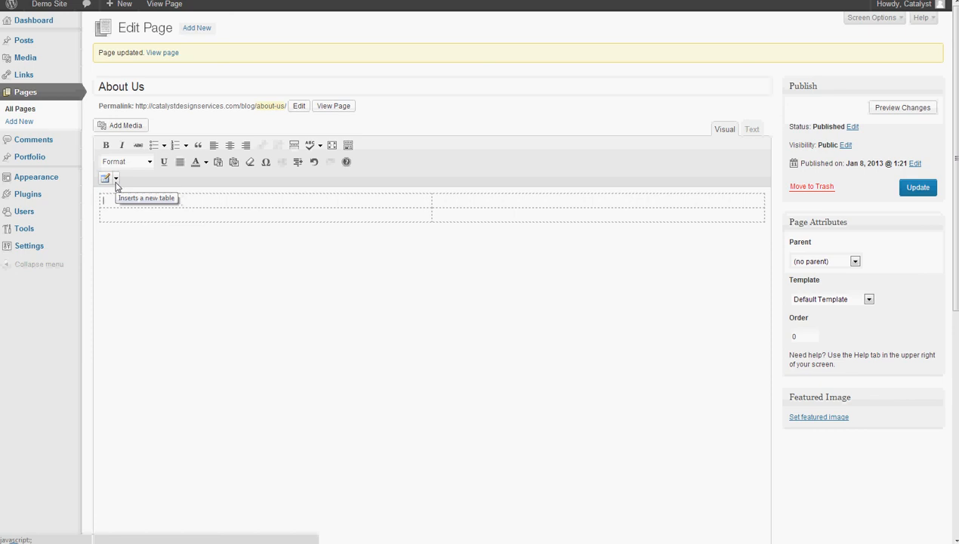
click(116, 181)
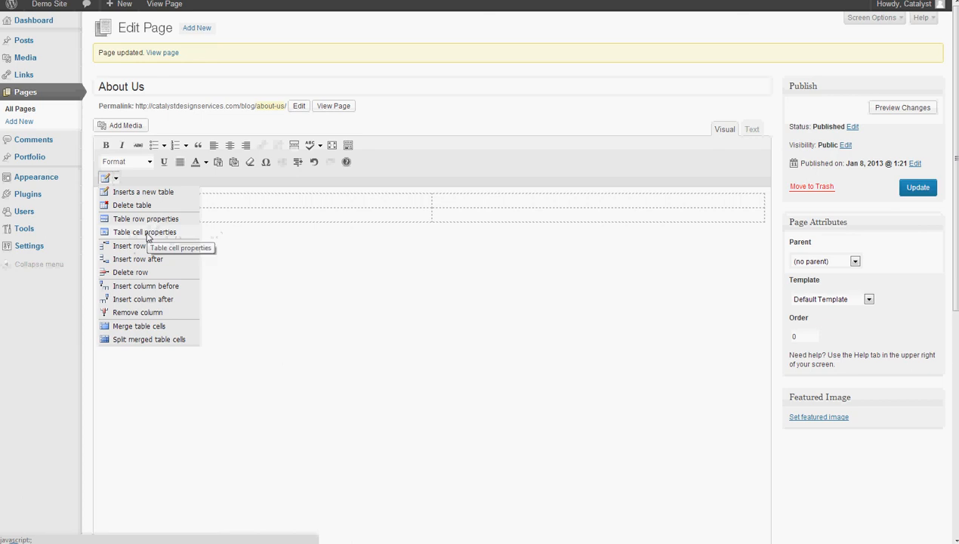
click(147, 234)
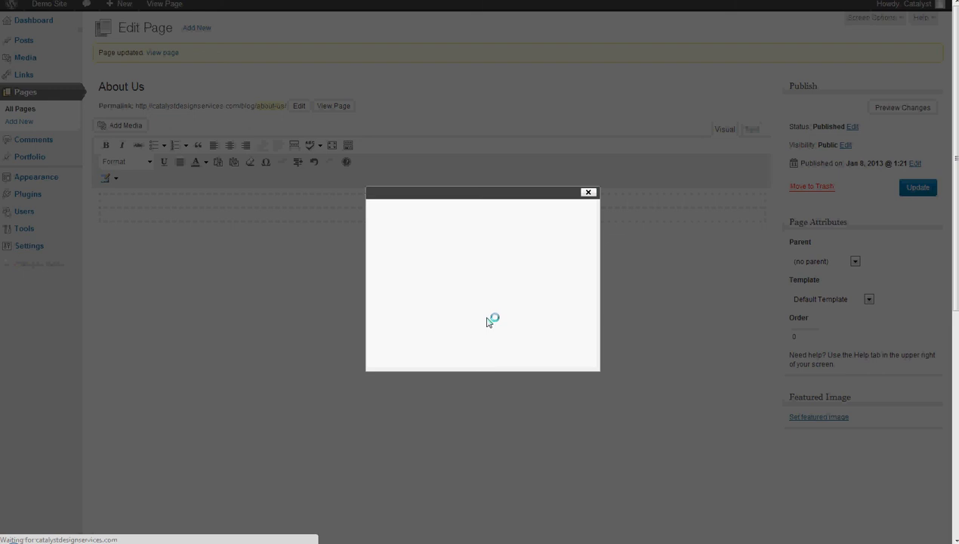
click(469, 254)
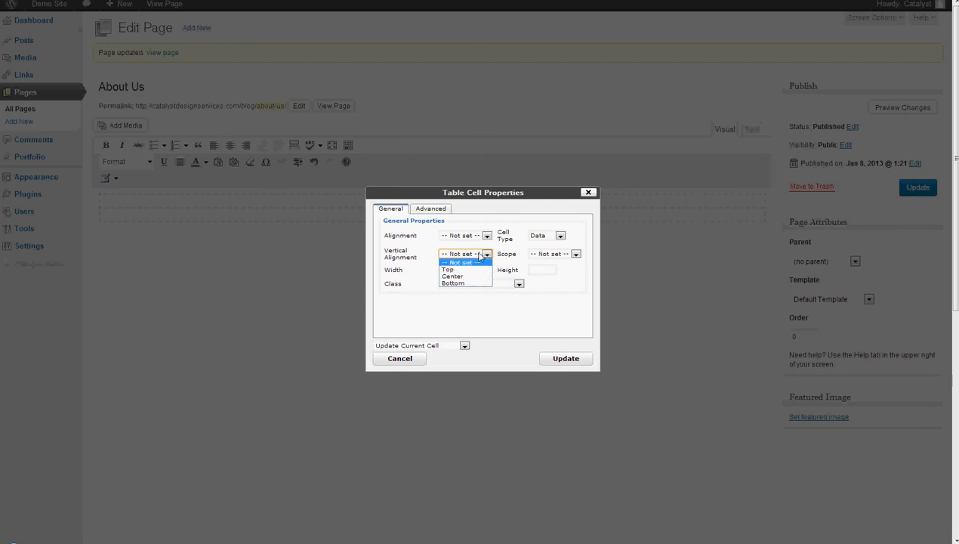
click(462, 235)
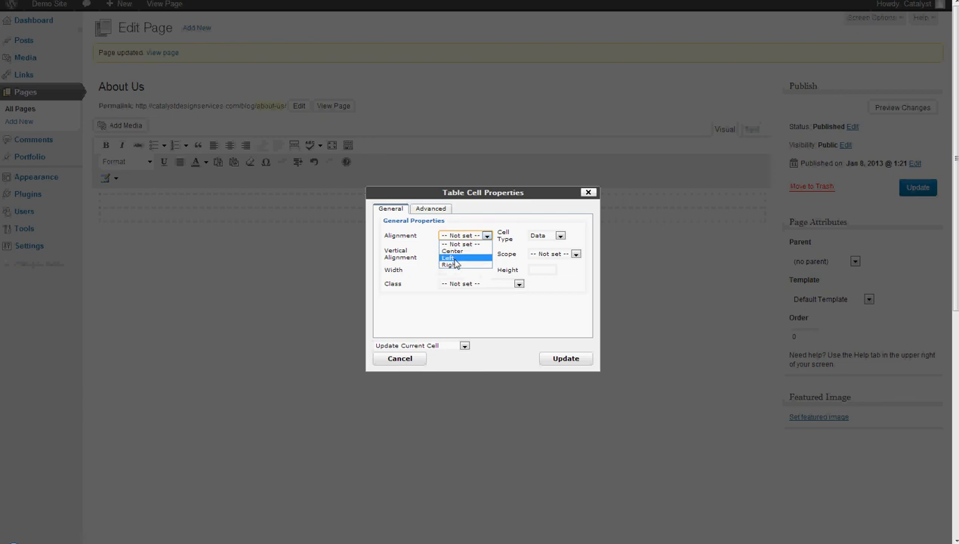
click(578, 242)
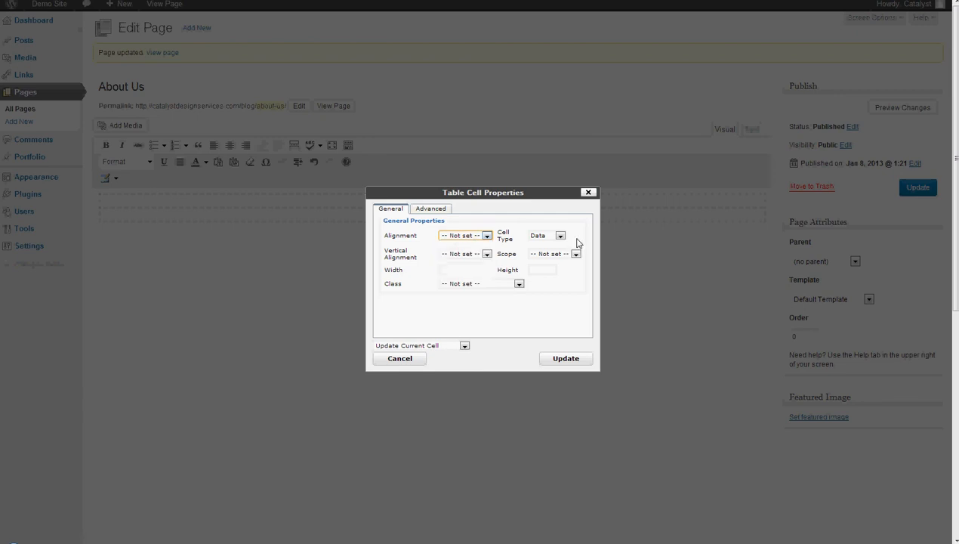
click(452, 270)
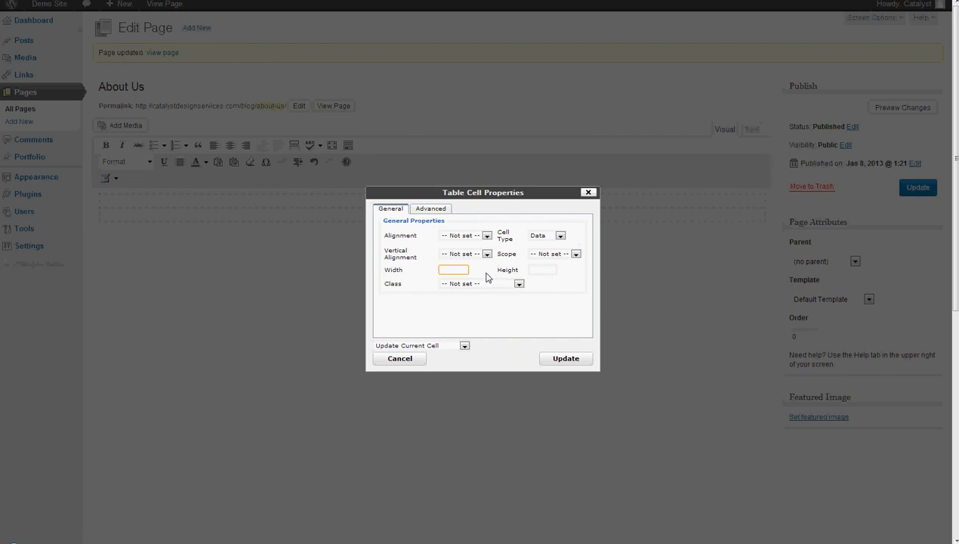
text(50%)
drag(443, 270, 437, 271)
text(2)
click(567, 359)
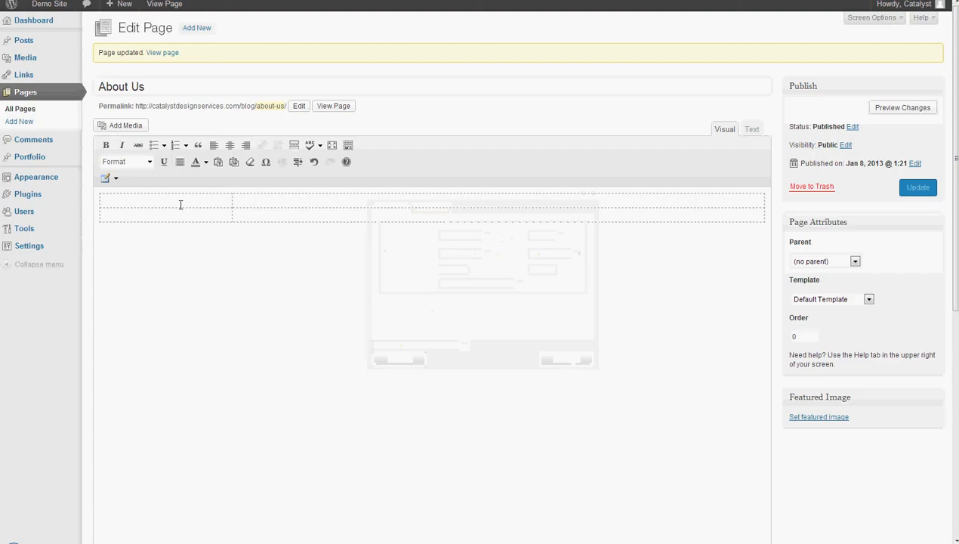
click(117, 179)
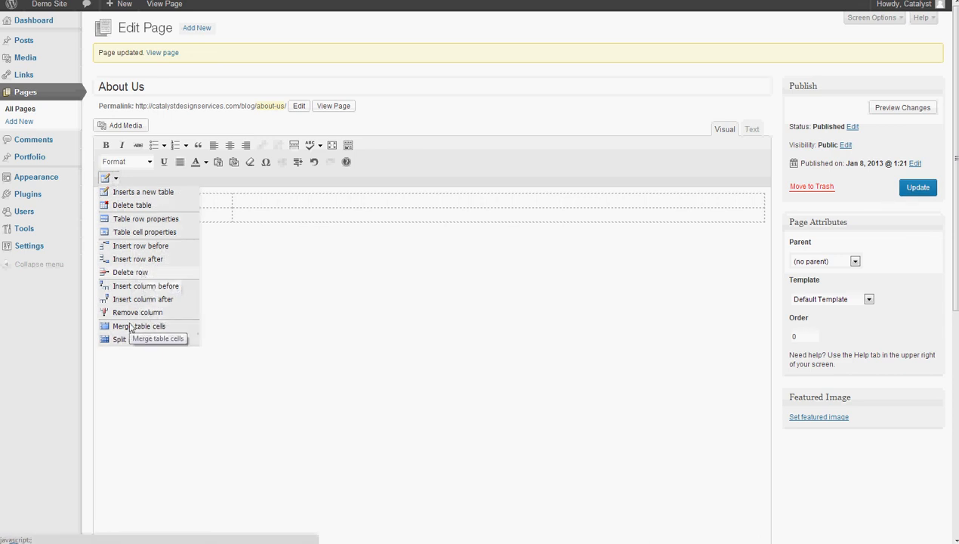
click(321, 292)
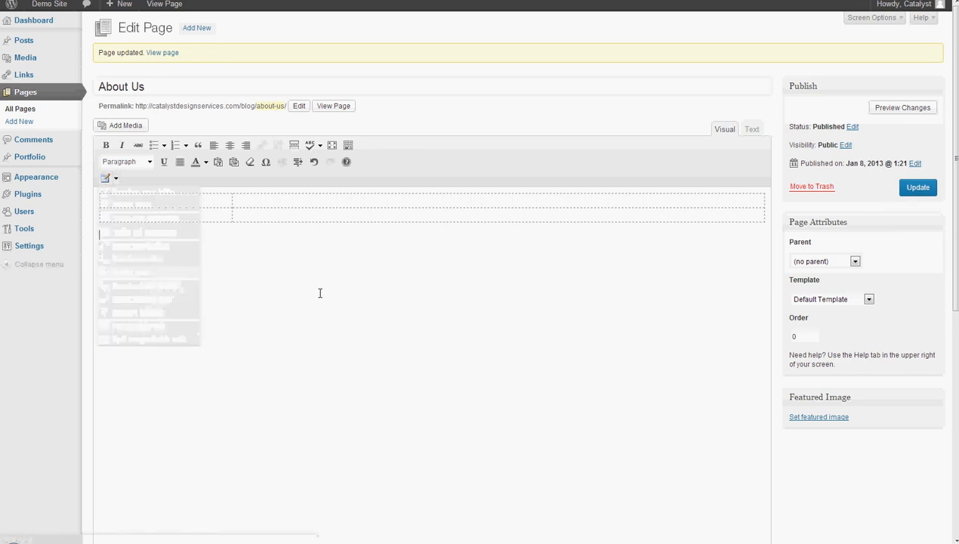
- Insert the Koala.jpg image from the media library into the top-left table cell at Thumbnail – 150 × 150 size
click(167, 205)
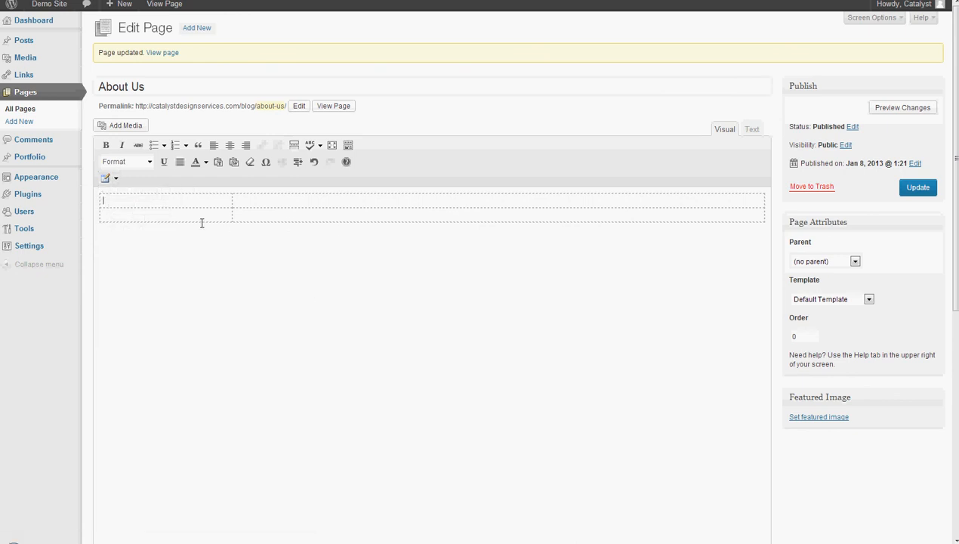
click(127, 127)
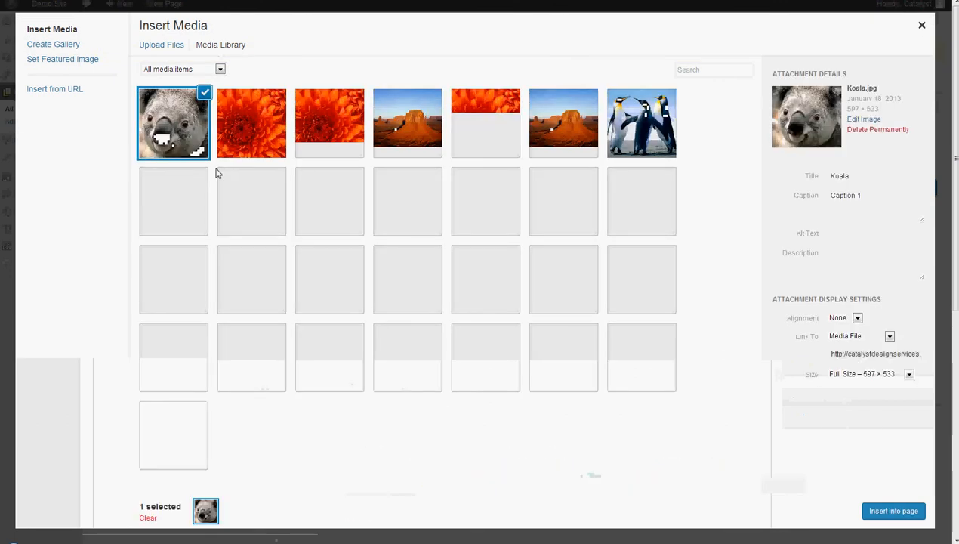
click(861, 374)
click(864, 386)
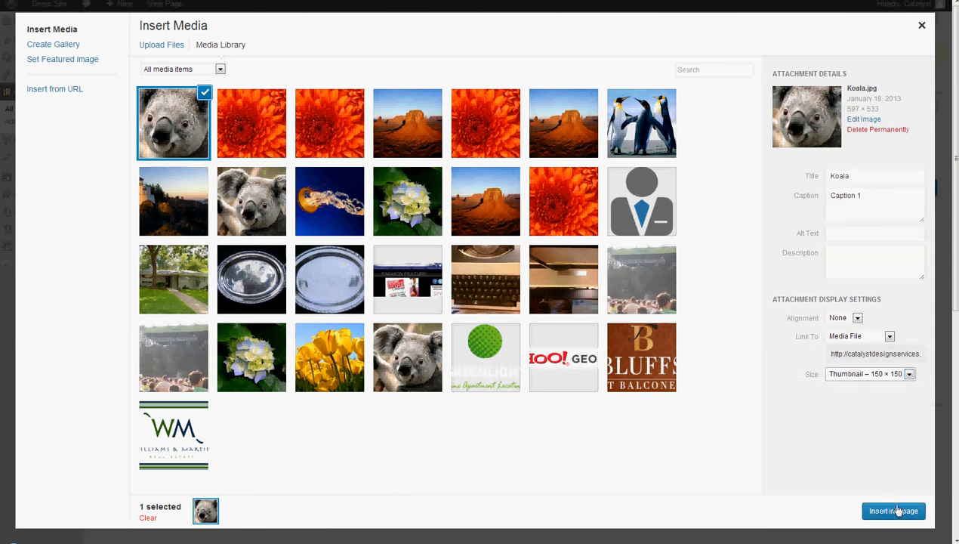
click(894, 510)
- Enter the sample text "dfhdthzerherhe5y4eyu" in the table's top-right cell
text(dfhdthzerherhe5y4eyu)
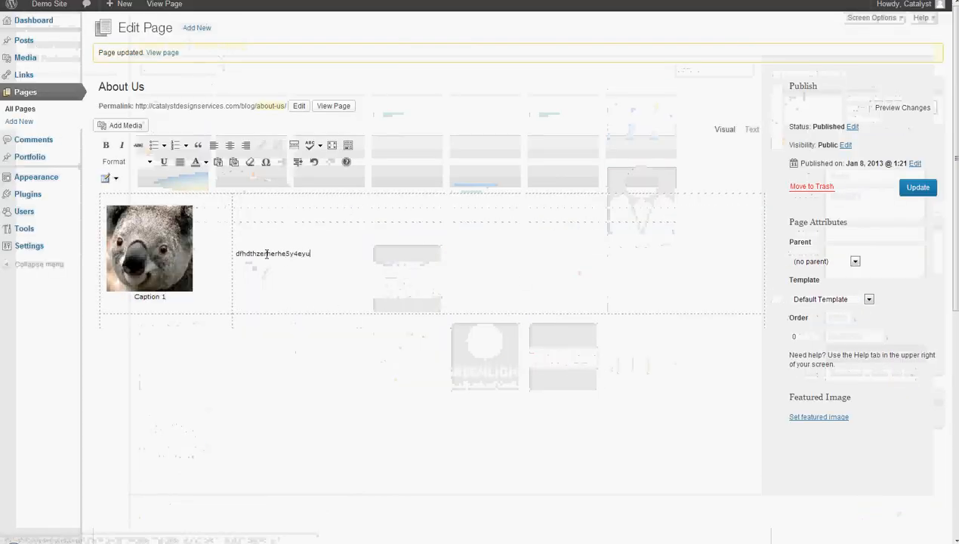
drag(236, 254, 338, 259)
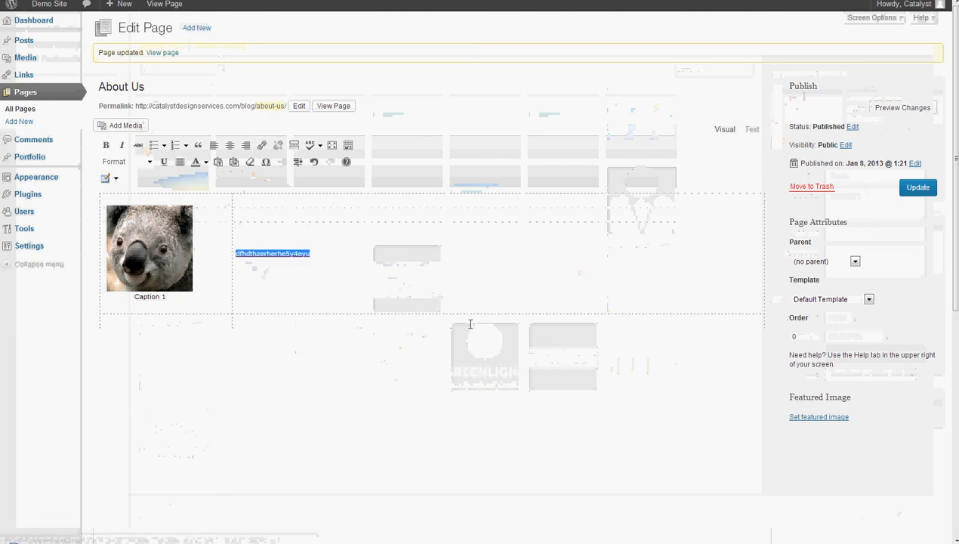
click(268, 264)
- Set the vertical alignment of the cell containing the sample text to Top
click(116, 178)
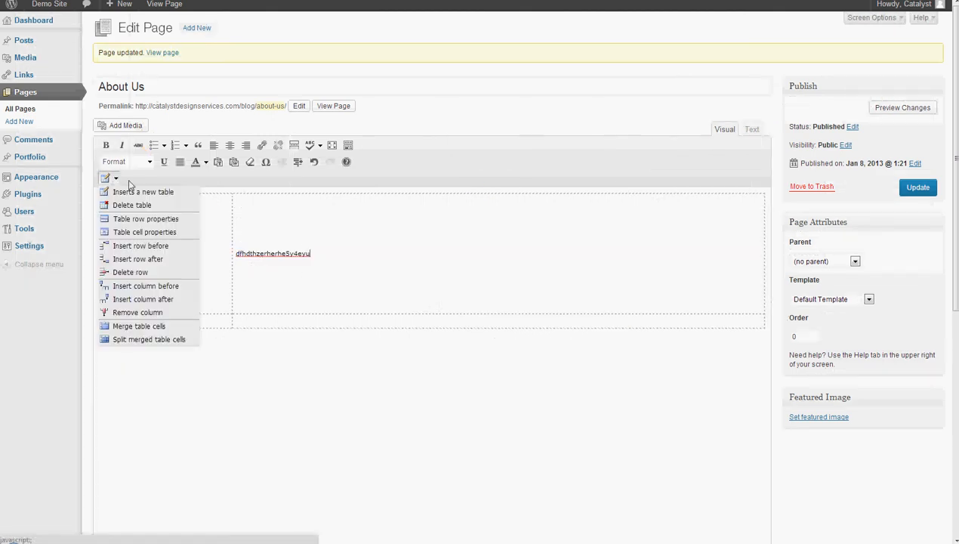
click(155, 232)
click(453, 254)
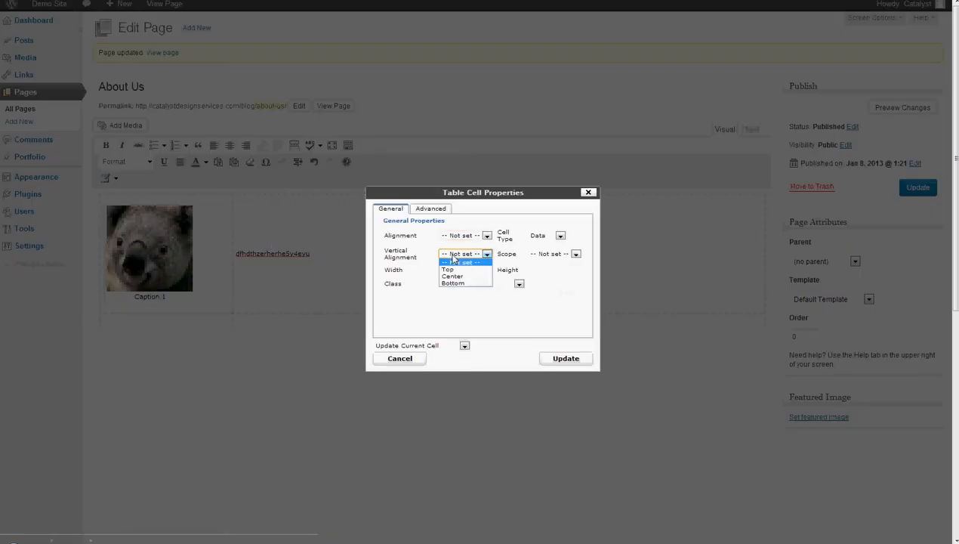
click(457, 266)
click(565, 357)
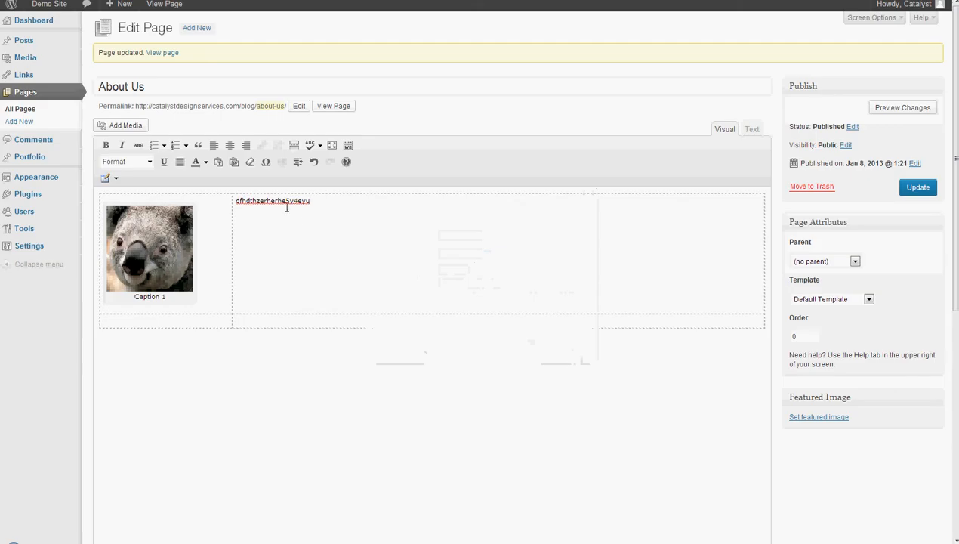
drag(287, 208, 229, 203)
click(303, 222)
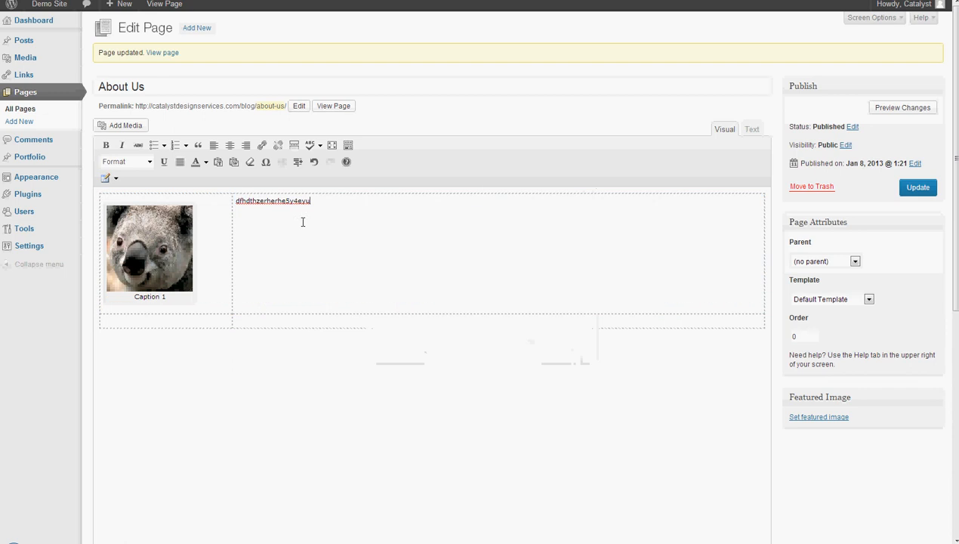
- Delete the captioned koala image from the top-left table cell
click(228, 252)
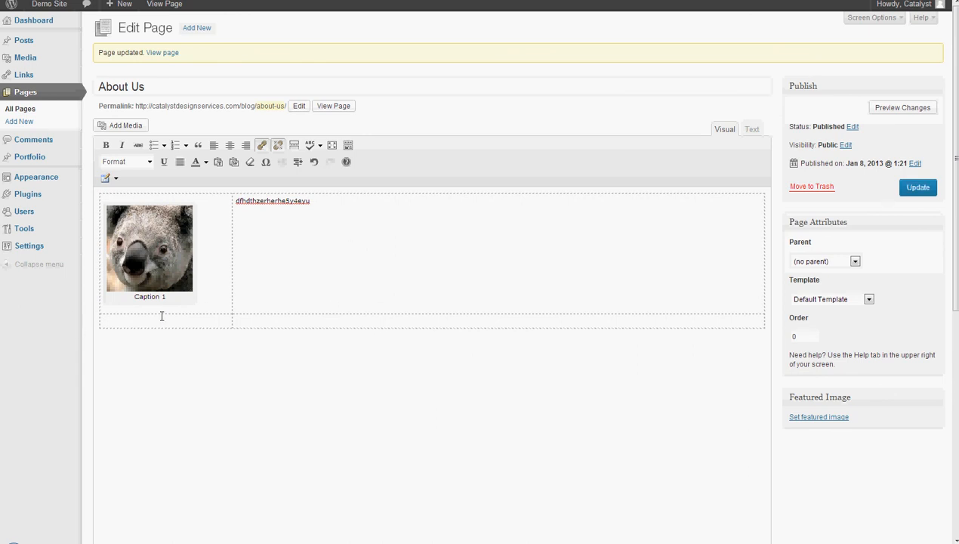
click(162, 258)
click(141, 217)
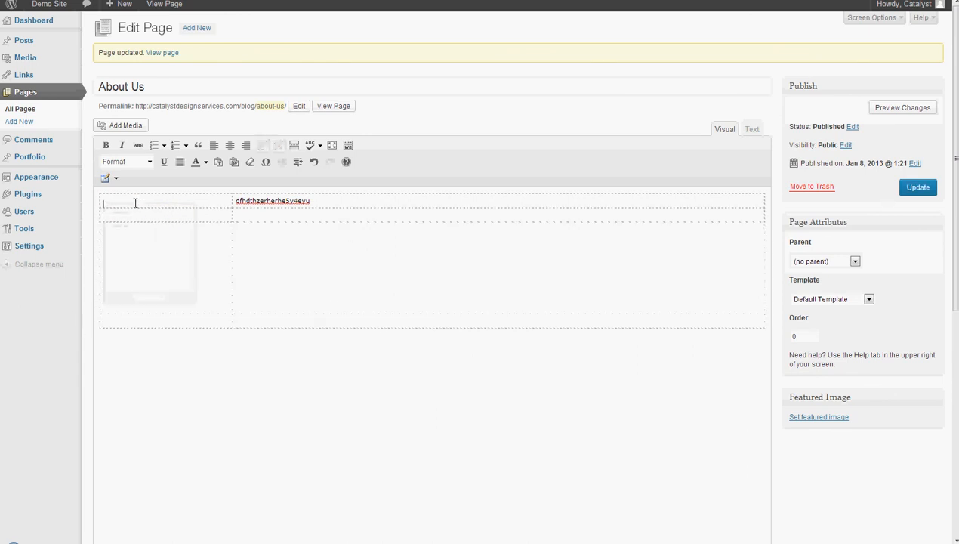
- Clear the caption of Koala.jpg in the media library and insert its thumbnail into the top-left table cell
click(119, 126)
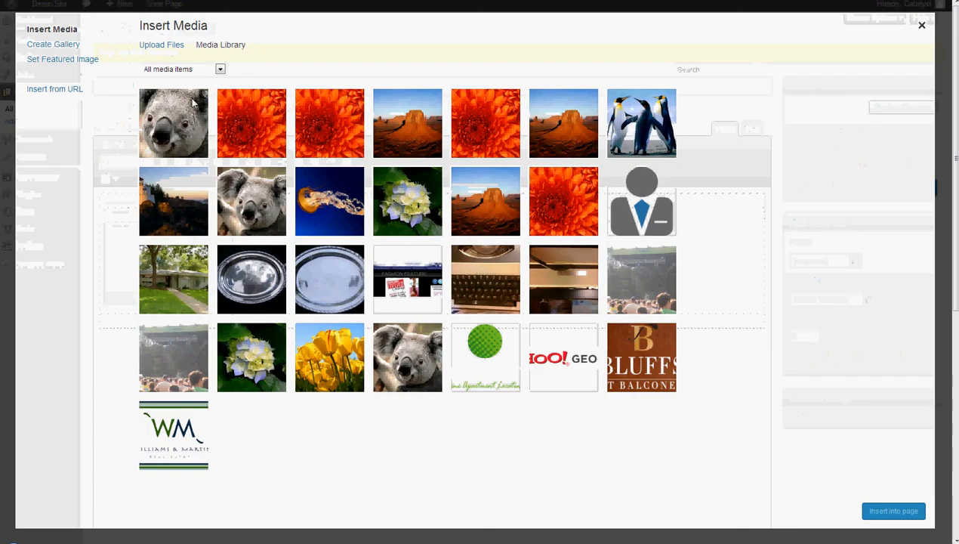
click(198, 101)
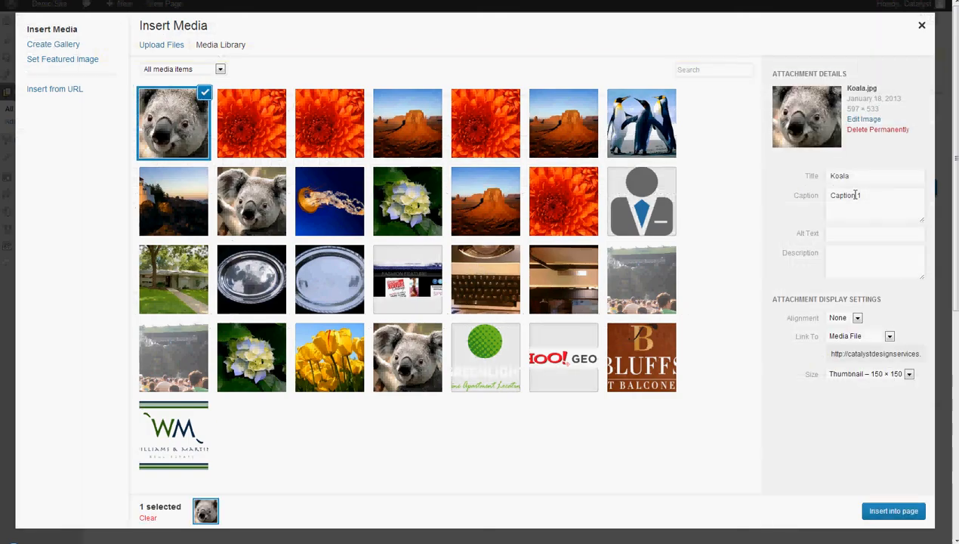
double_click(827, 194)
key(BackSpace)
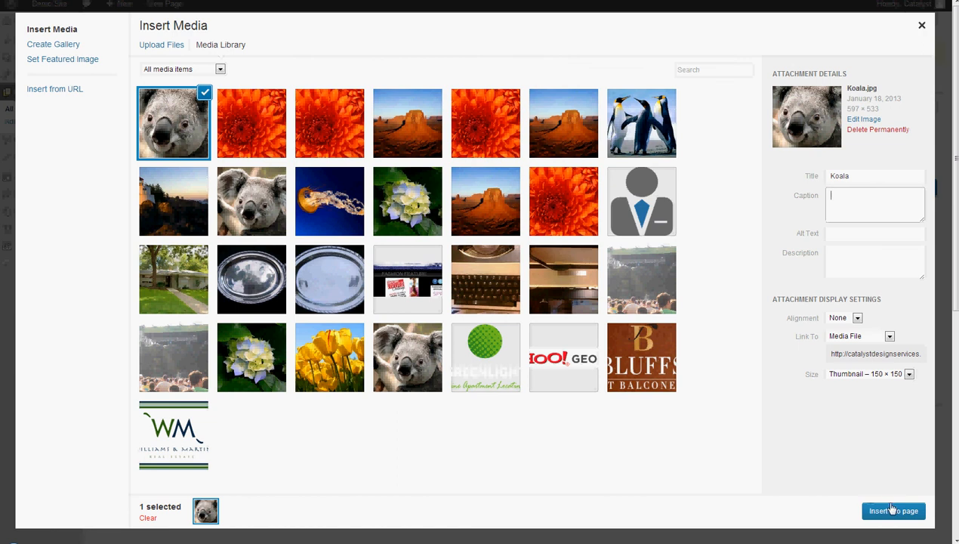
click(893, 510)
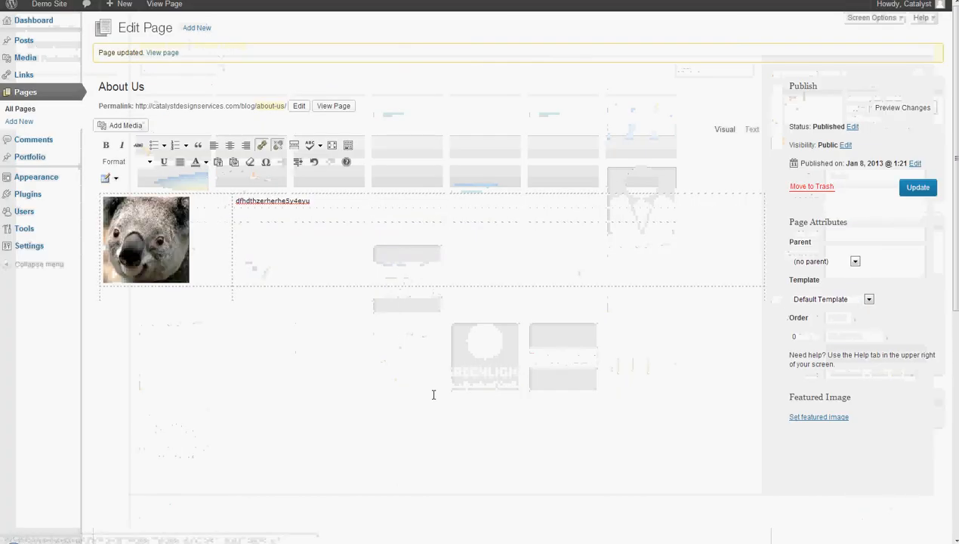